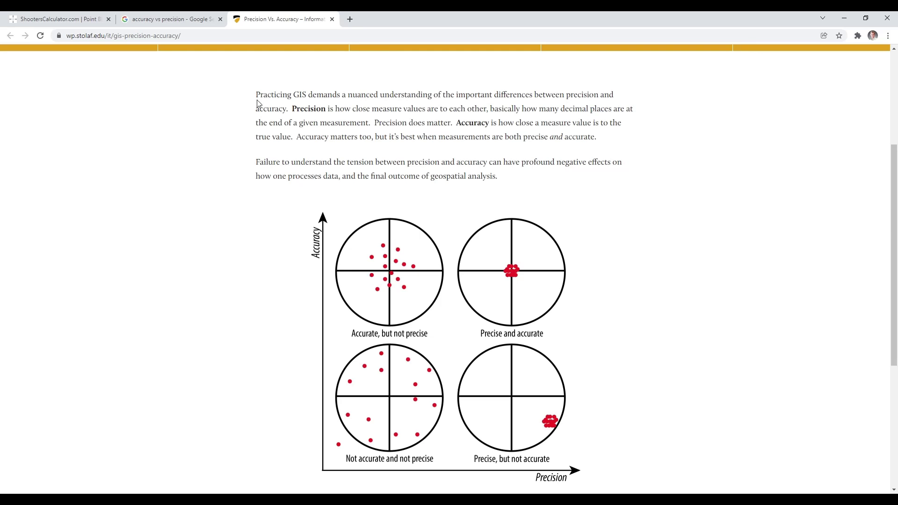
Go back to ShootersCalculator and open the Ballistic Trajectory Calculator (default BC 0.48, 2800 fps)
left_click(42, 19)
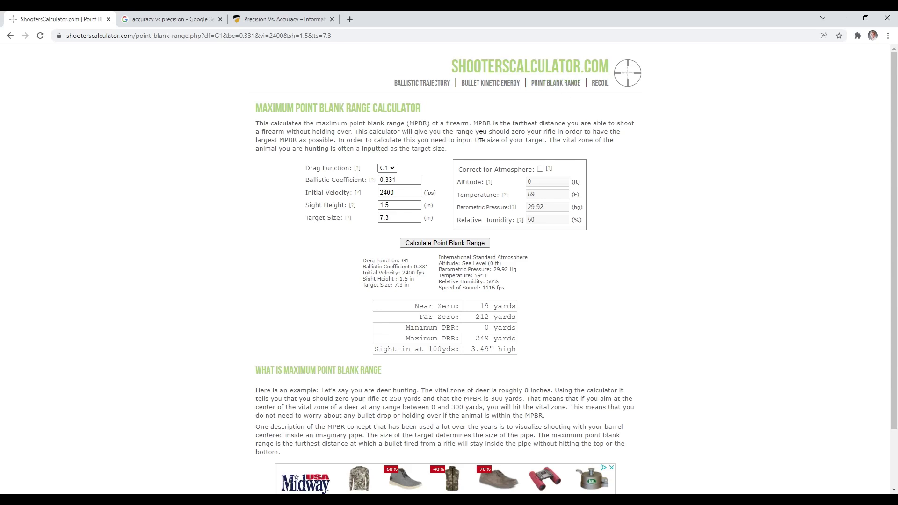
left_click(417, 183)
left_click(431, 86)
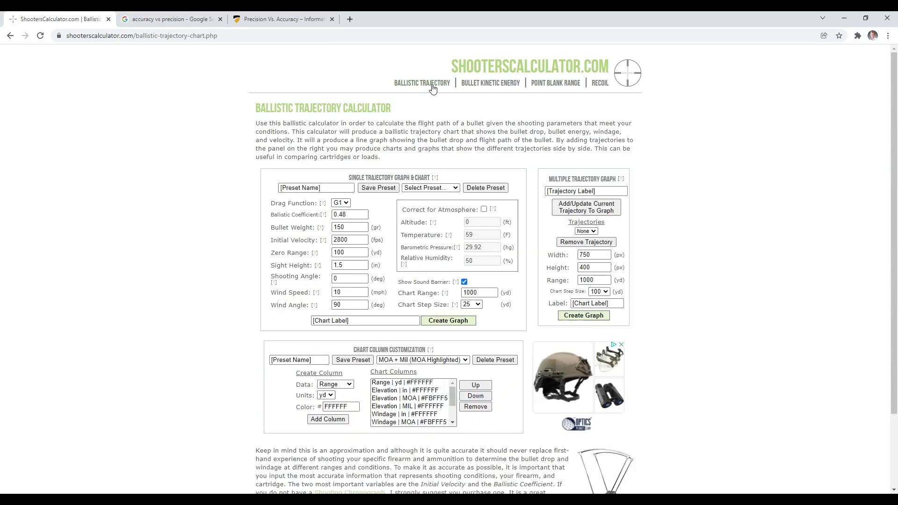
In the Maximum Point Blank Range calculator, enter BC 0.331, 2700 fps, and a 6-inch target
left_click(555, 84)
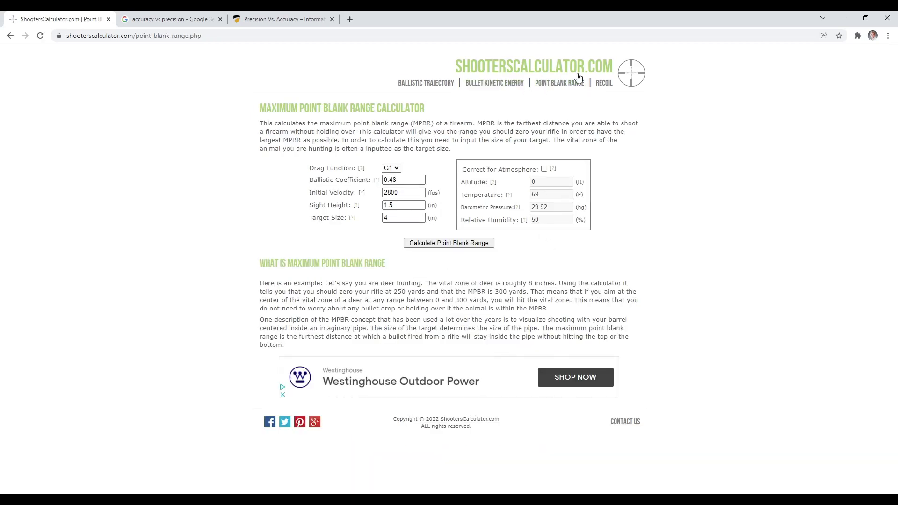
left_click(409, 184)
key("BackSpace")
key("BackSpace")
type("3")
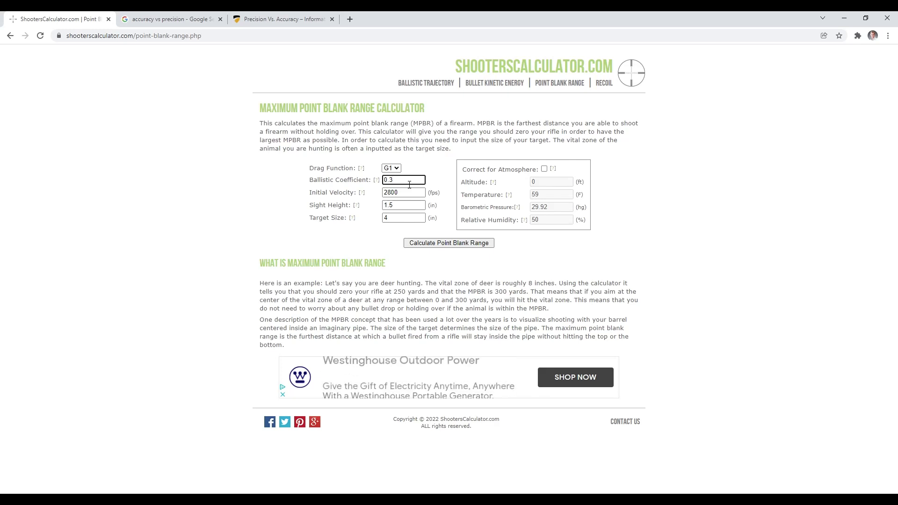
type("131")
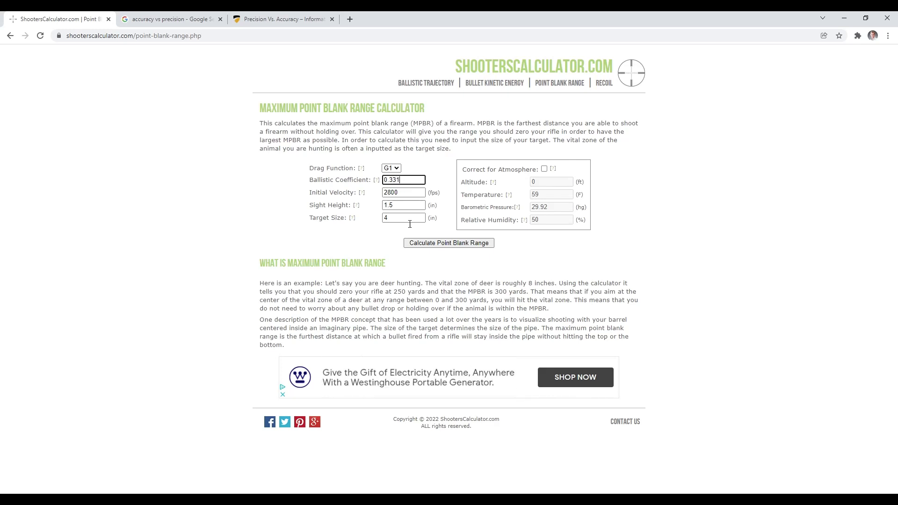
left_click(407, 193)
key("BackSpace")
key("BackSpace")
type("700")
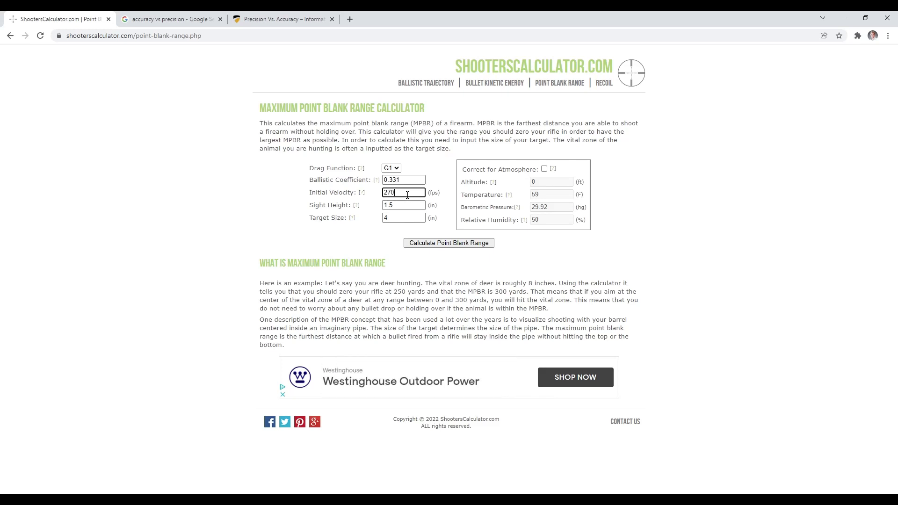
left_click(413, 207)
left_click(408, 219)
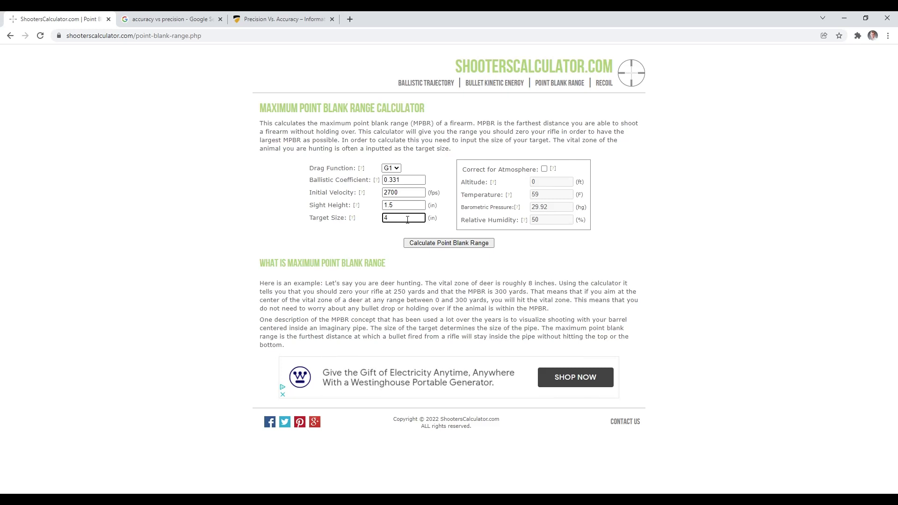
key("BackSpace")
Calculate point blank range and highlight the 220-yd far zero, 258-yd maximum and 2.79" sight-in
left_click(428, 244)
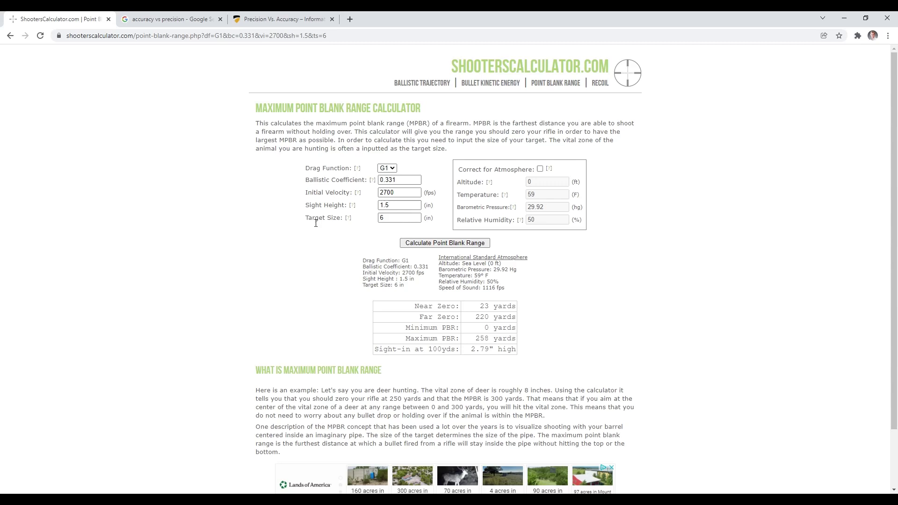
left_click(402, 223)
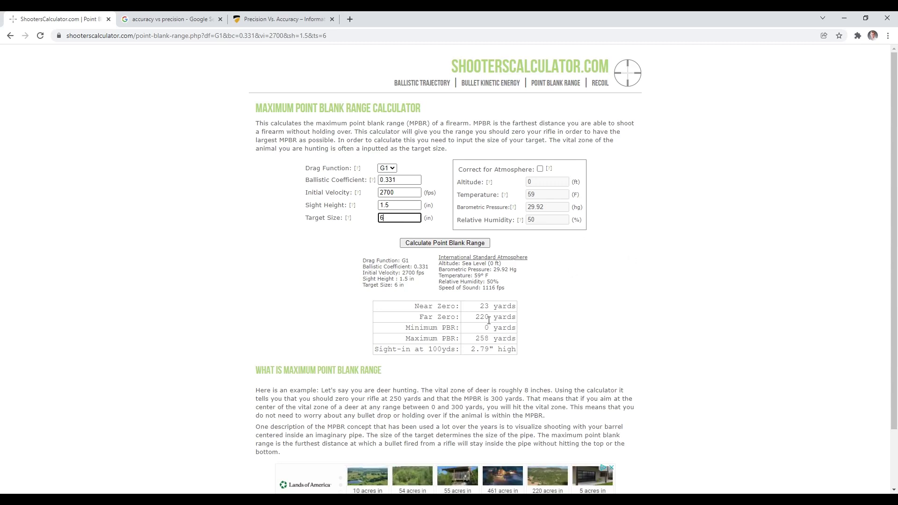
left_click_drag(476, 318, 493, 318)
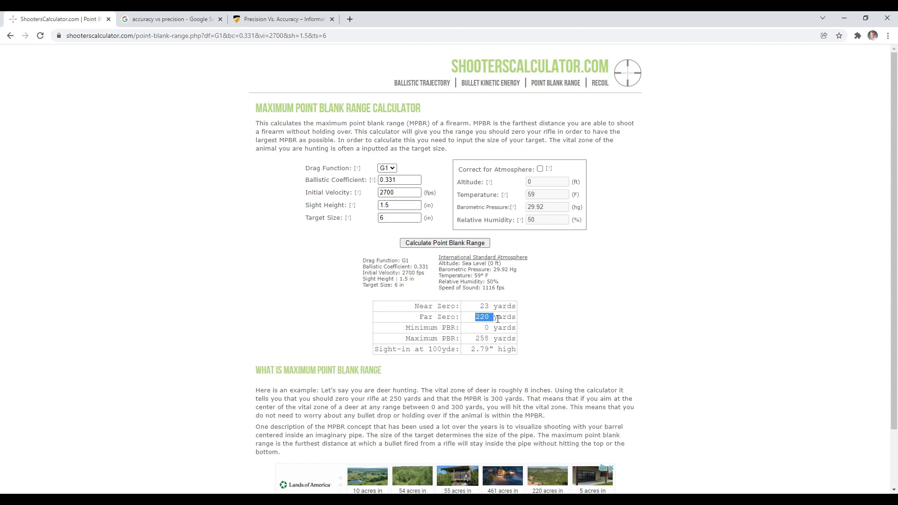
left_click(530, 354)
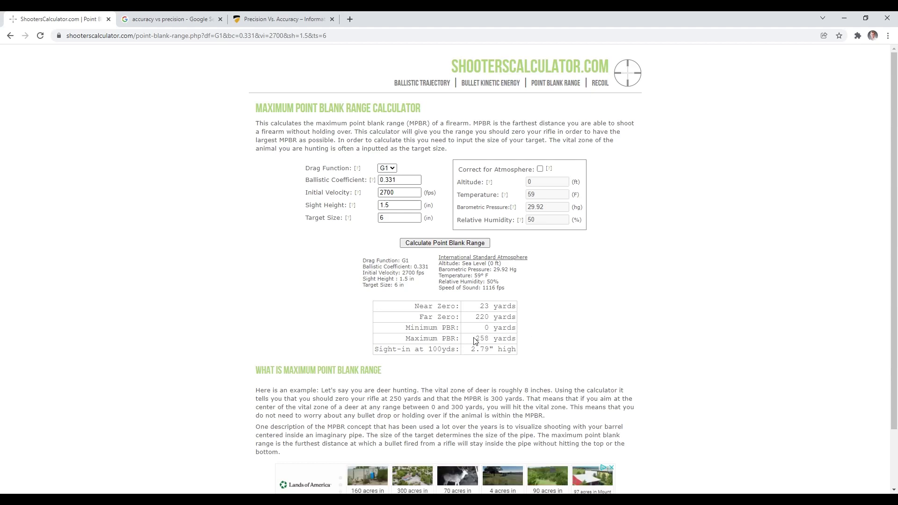
left_click_drag(474, 339, 494, 343)
left_click(479, 354)
left_click_drag(473, 352, 518, 356)
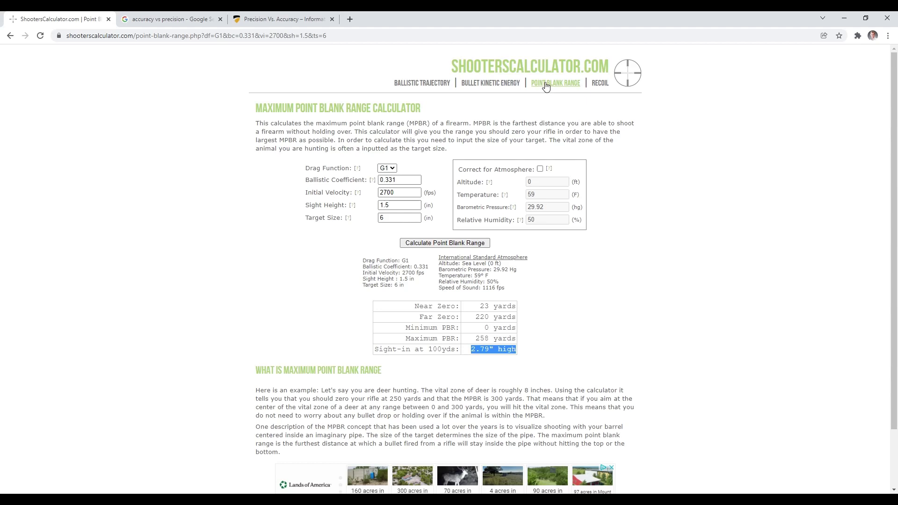
In the trajectory calculator, set velocity 2700 fps, bullet weight 165 gr and BC 0.331
left_click(435, 84)
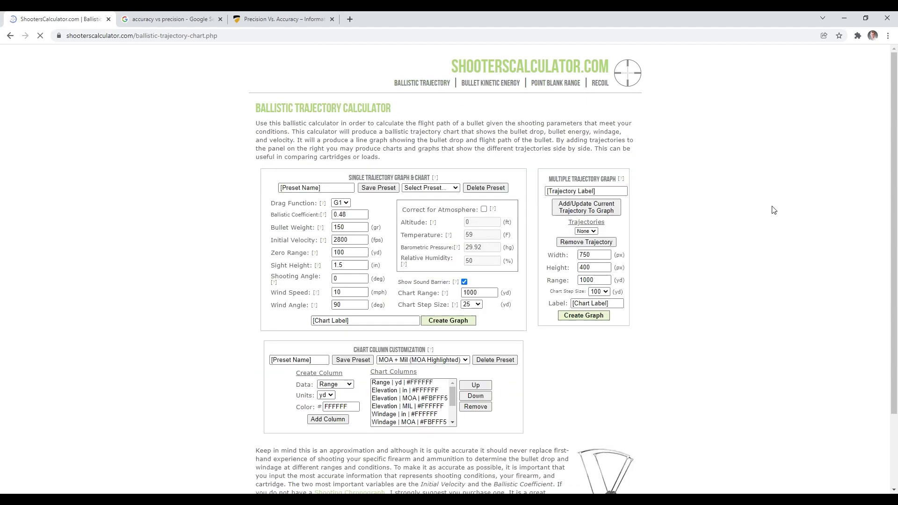
left_click(355, 242)
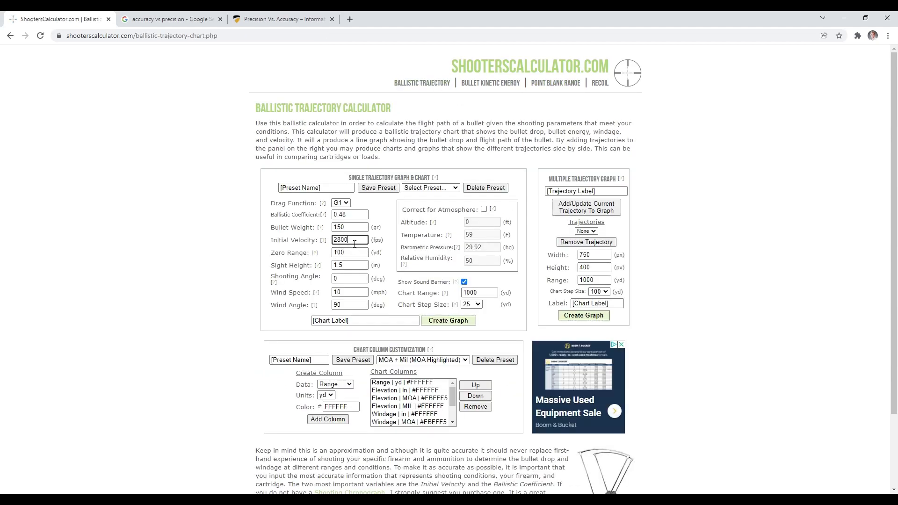
key("BackSpace")
key("BackSpace")
key("BackSpace")
type("700")
left_click(357, 232)
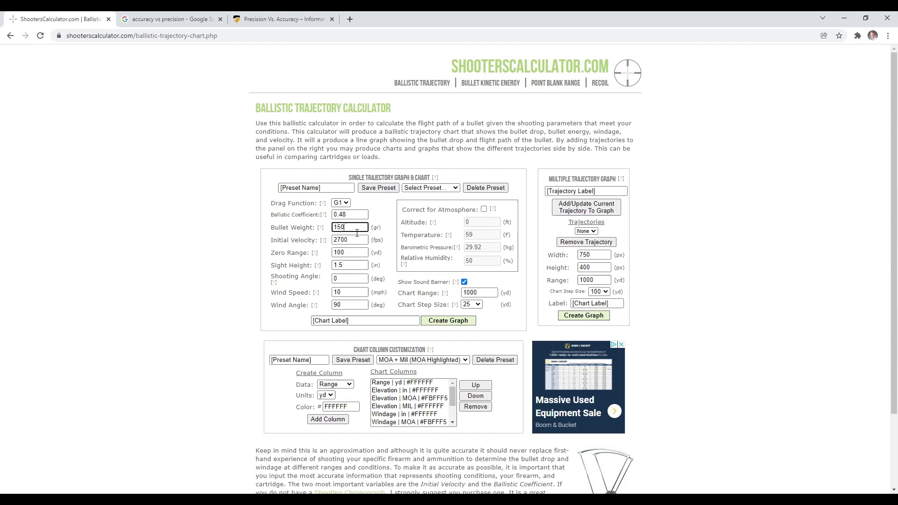
key("BackSpace")
key("BackSpace")
type("65")
left_click(354, 219)
key("BackSpace")
key("BackSpace")
type("331")
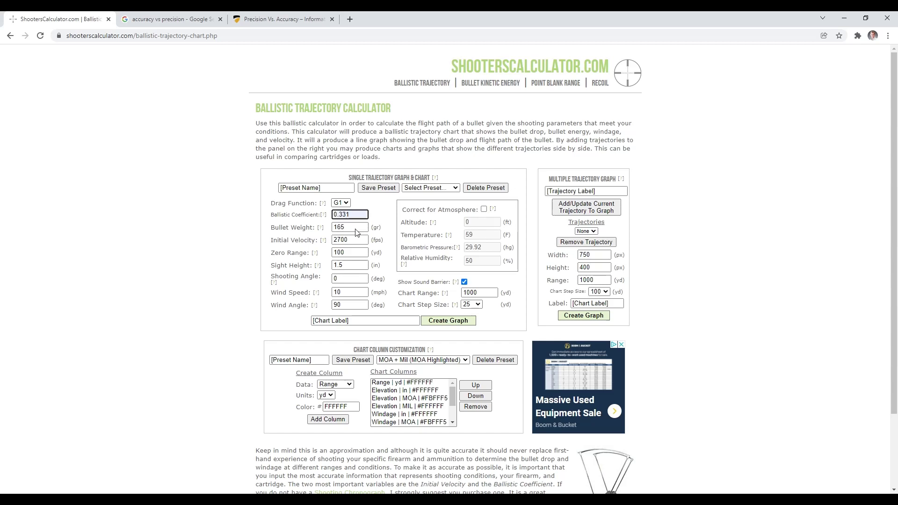
Keep sight height at 1.5, set wind speed and angle to 0, and use a 10-yard step
left_click(359, 265)
left_click(323, 297)
left_click(354, 293)
key("BackSpace")
key("BackSpace")
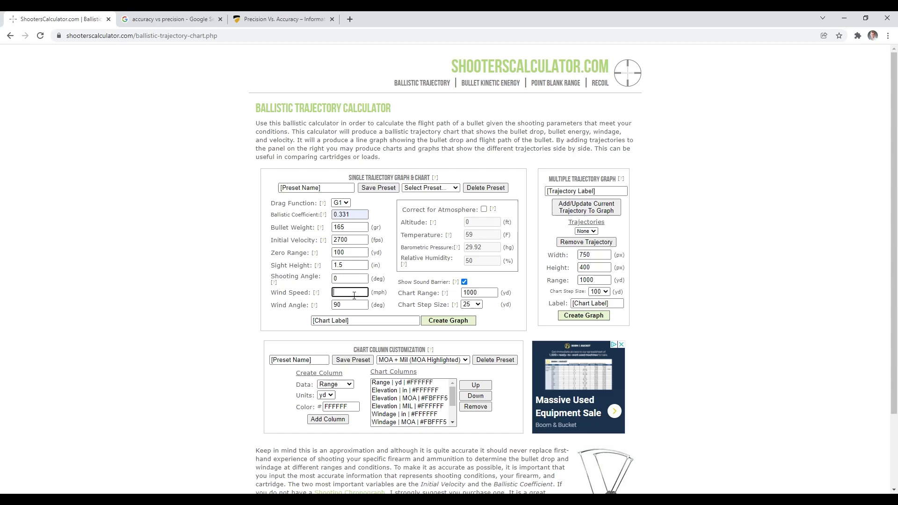
type("0")
left_click(354, 308)
type("0")
left_click(473, 312)
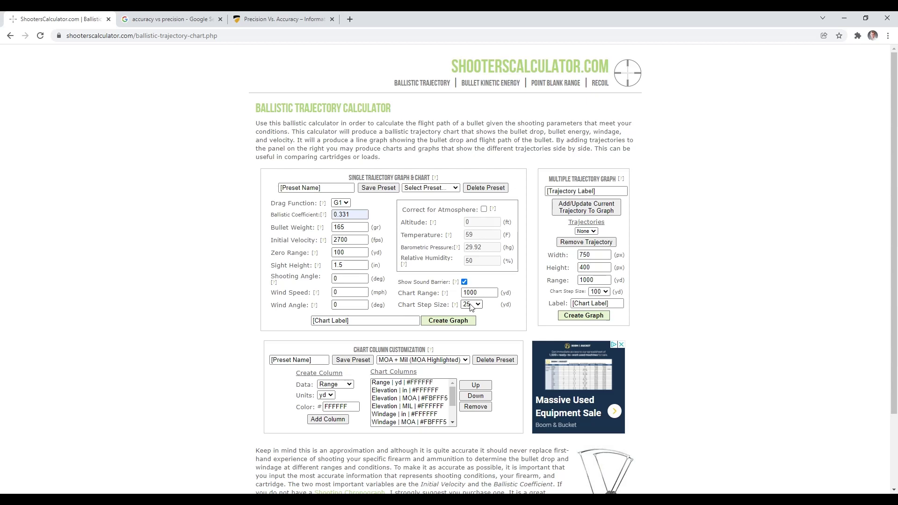
left_click(477, 332)
Graph the 100-yard zero, highlight the -2.98-inch elevation at 180 yards, then return to the inputs
left_click(348, 253)
left_click(446, 321)
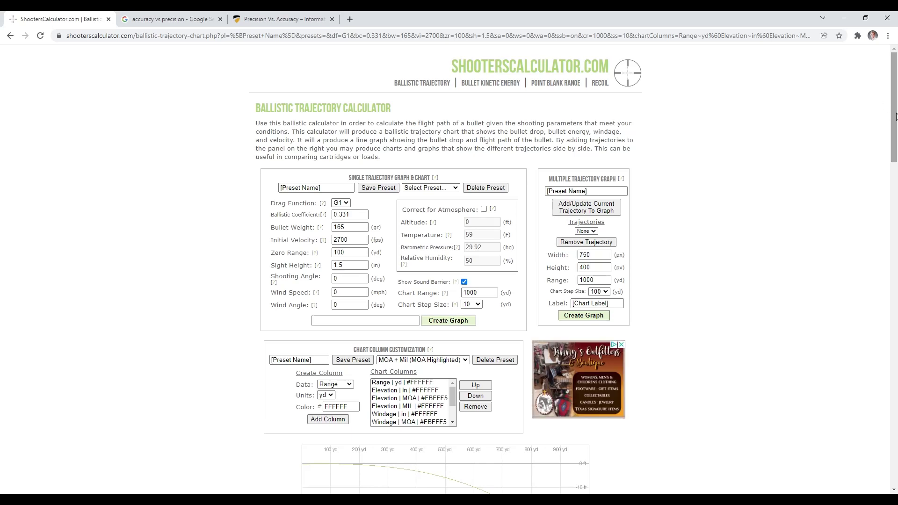
left_click_drag(896, 117, 893, 254)
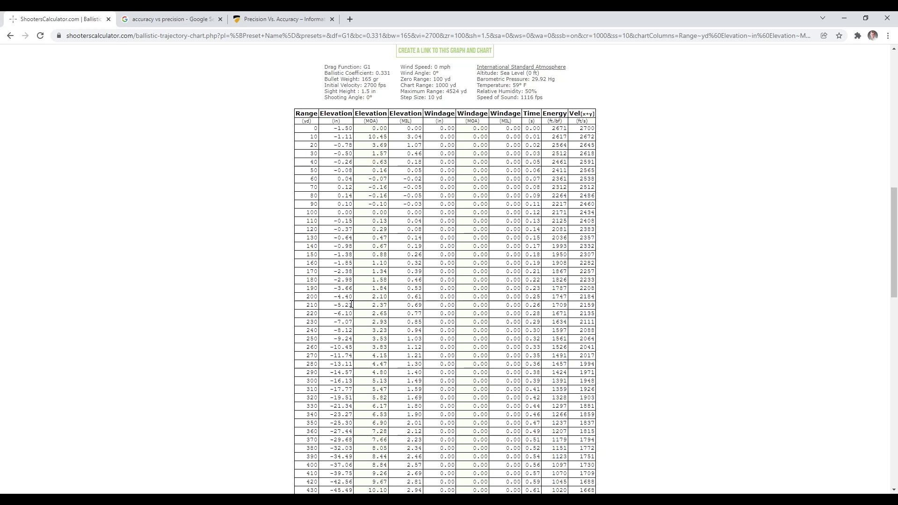
triple_click(338, 281)
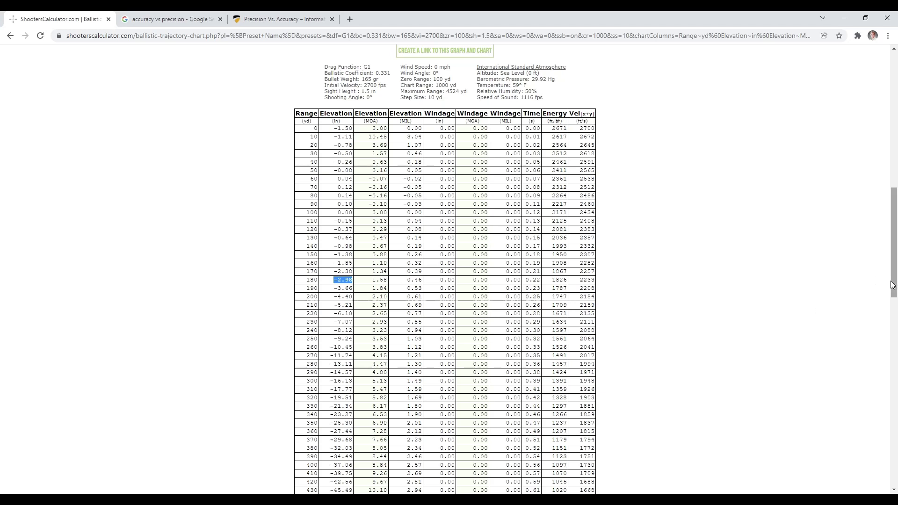
left_click_drag(892, 284, 892, 172)
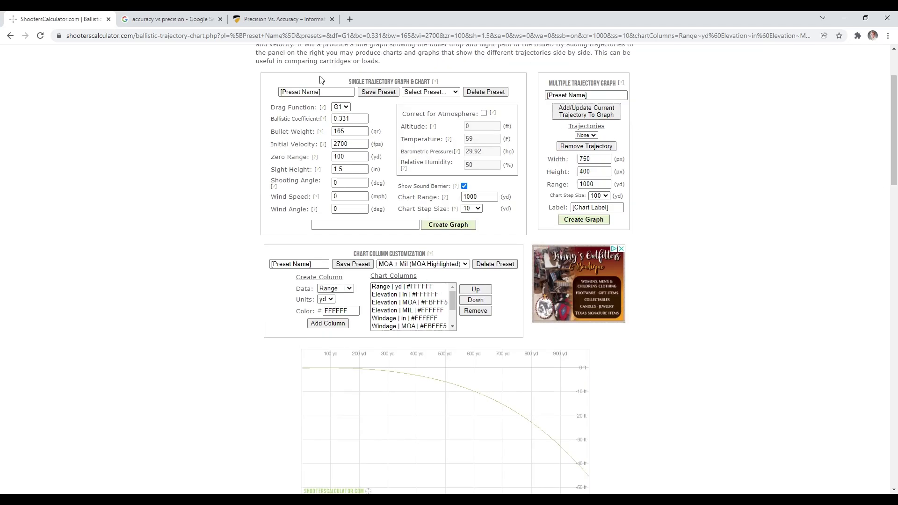
Change the zero range to 185 yards and recalculate the graph and table
left_click(337, 156)
left_click(349, 159)
type("185")
left_click(451, 226)
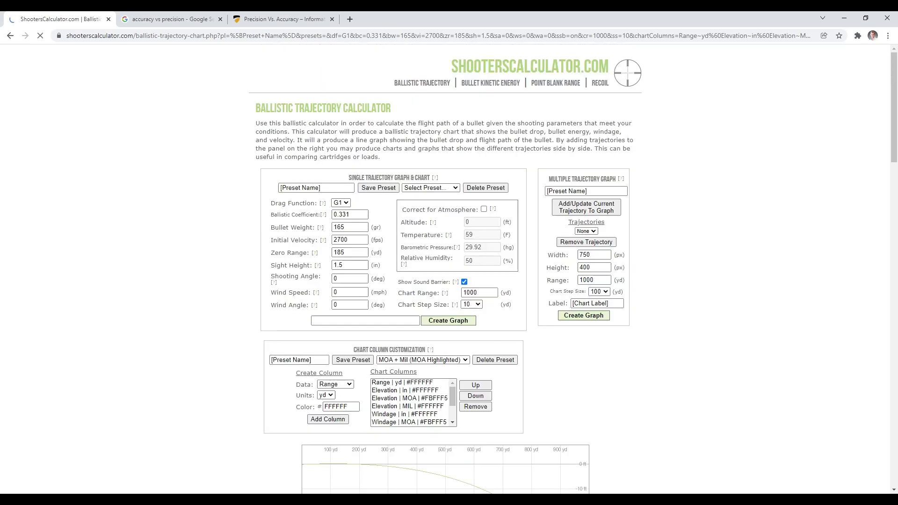
Highlight the -2.93-inch elevation at 230 yards in the table, then return to the inputs
scroll(885, 247, "down", 8)
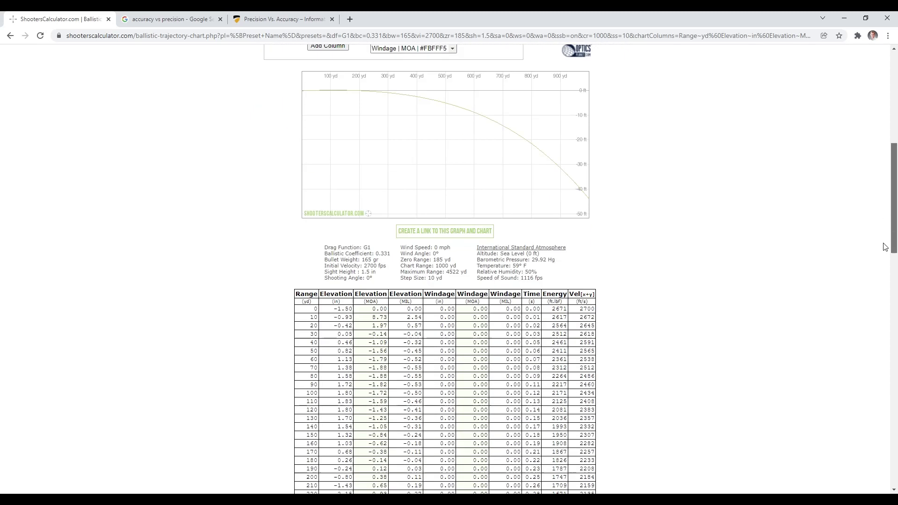
scroll(883, 261, "down", 4)
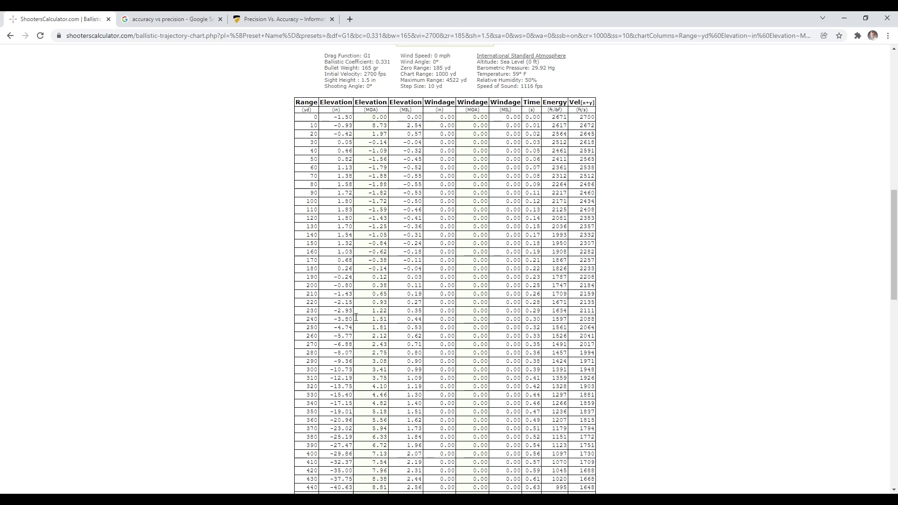
left_click_drag(354, 311, 329, 316)
left_click_drag(895, 291, 876, 164)
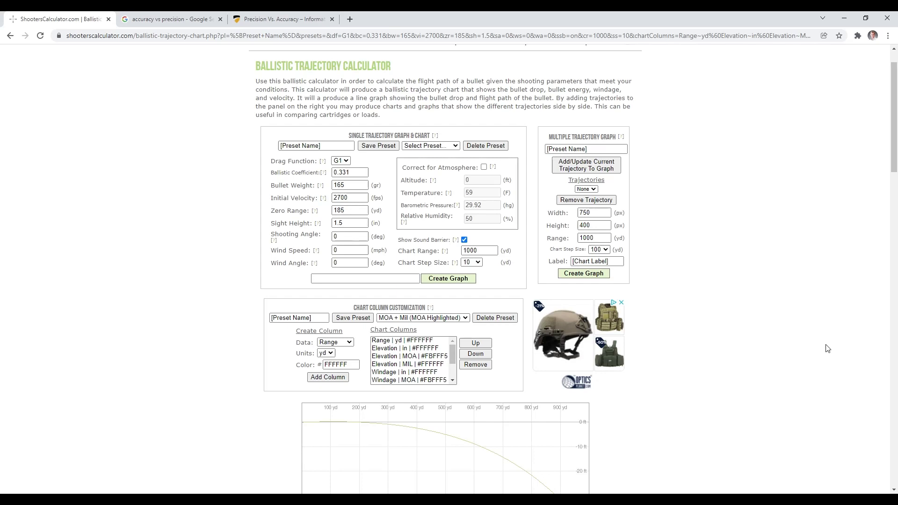
Replace the 185 zero range with 220 yards, recalculate, and review the graph and table
double_click(360, 213)
type("130")
key("BackSpace")
key("BackSpace")
key("BackSpace")
type("22")
left_click(467, 278)
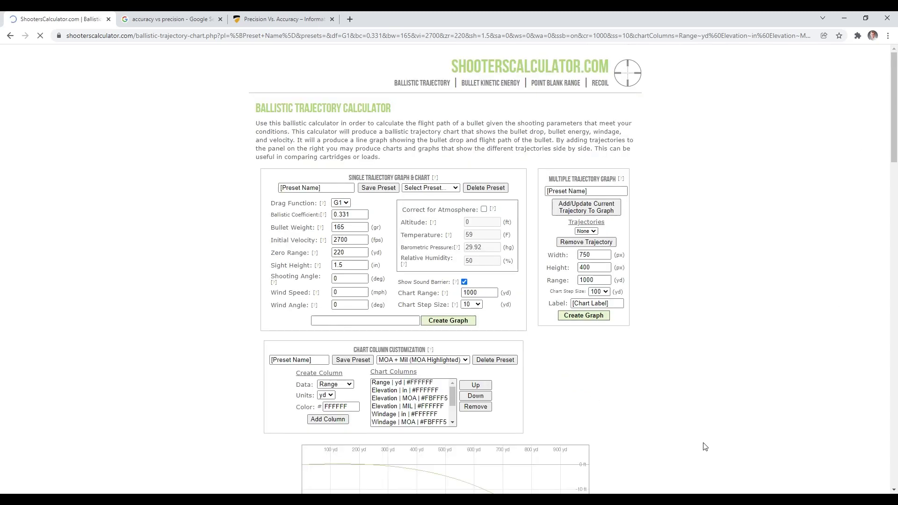
left_click_drag(893, 117, 896, 204)
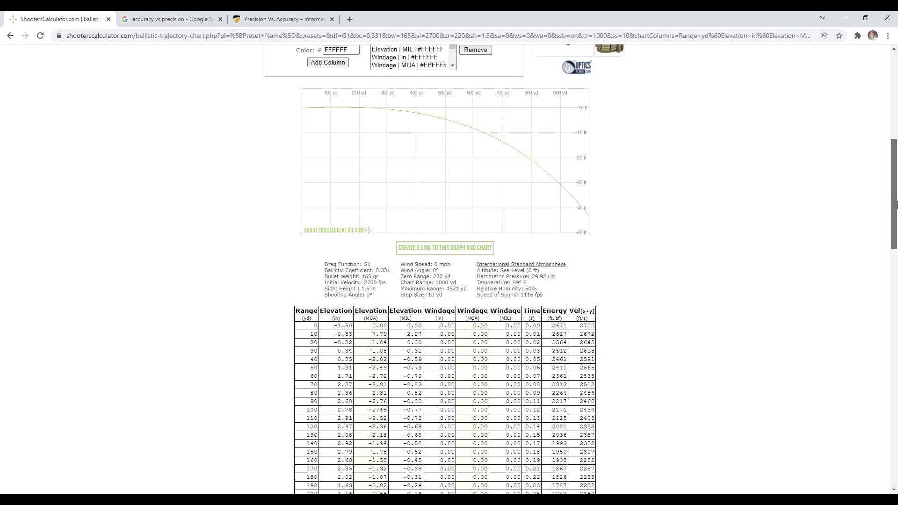
scroll(361, 198, "down", 3)
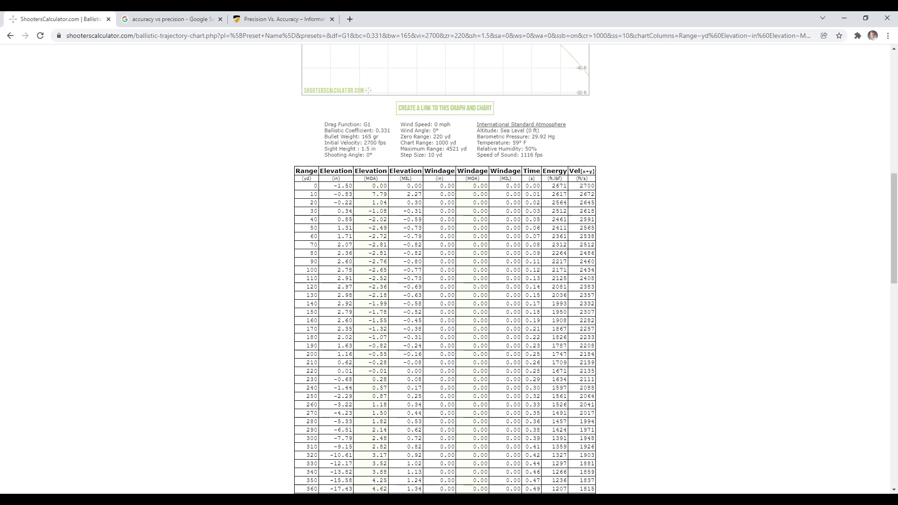
left_click_drag(888, 268, 871, 194)
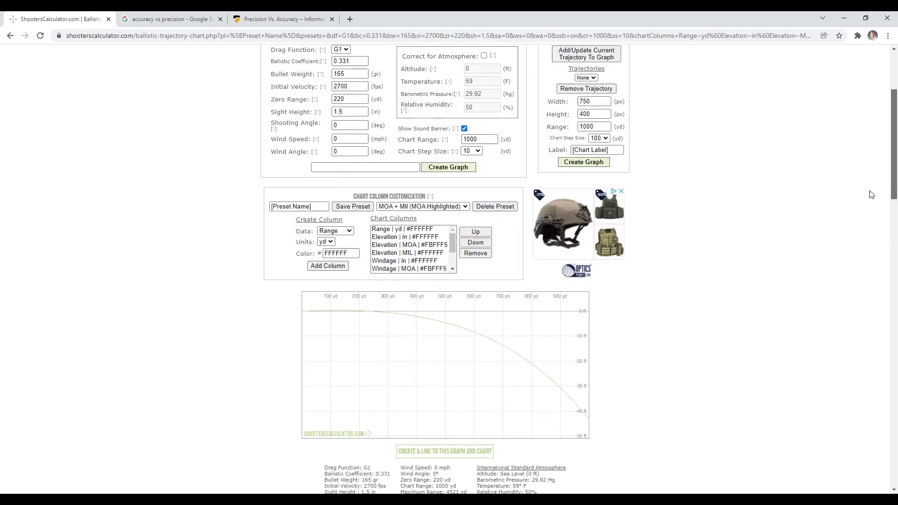
Change the zero range from 220 to 200 yards and recalculate the trajectory
left_click(349, 98)
key("BackSpace")
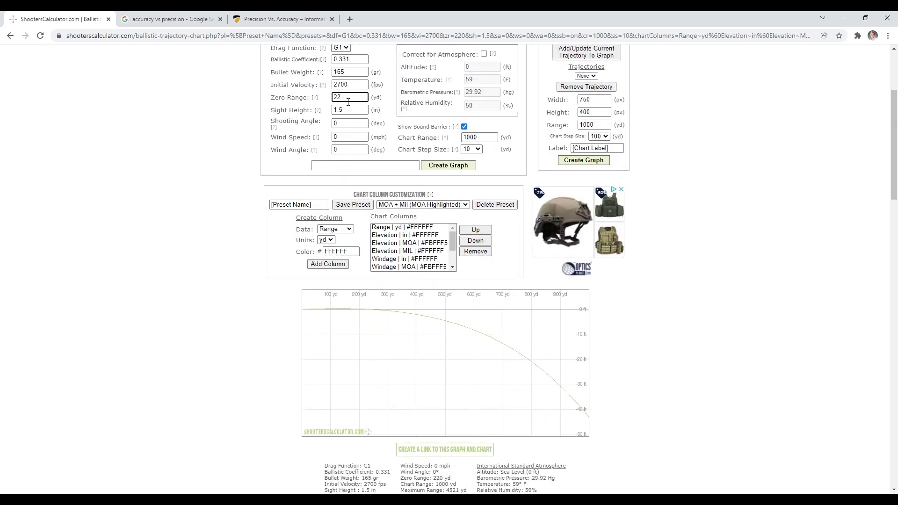
type("200")
left_click(448, 166)
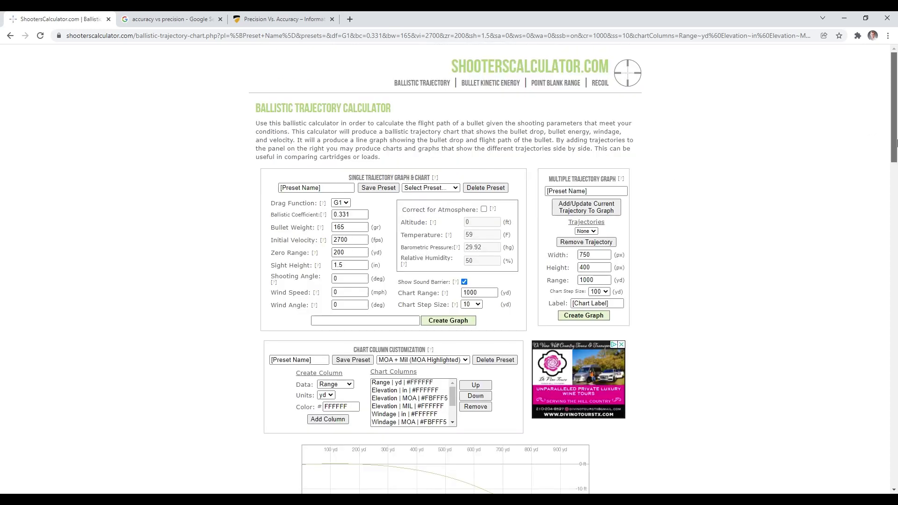
Highlight the 100-yard table row showing the bullet 2.21 inches high
left_click_drag(893, 138, 876, 288)
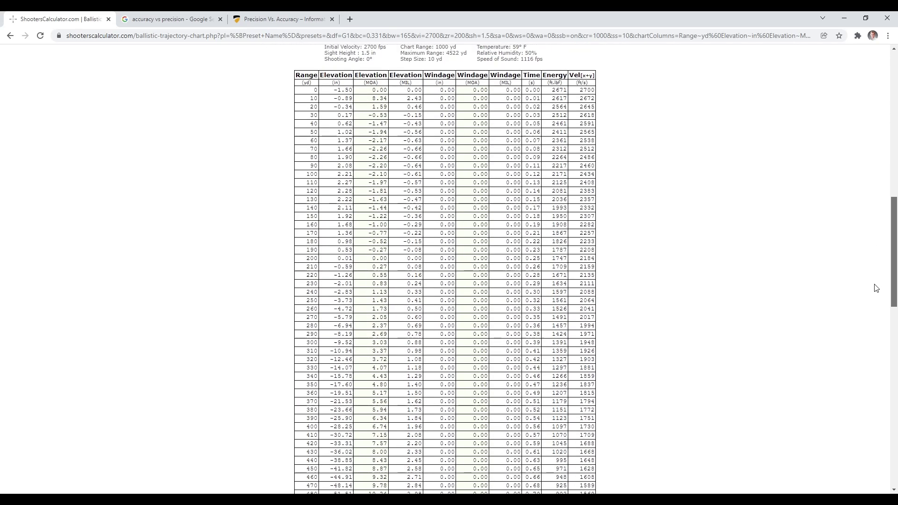
scroll(861, 234, "up", 10)
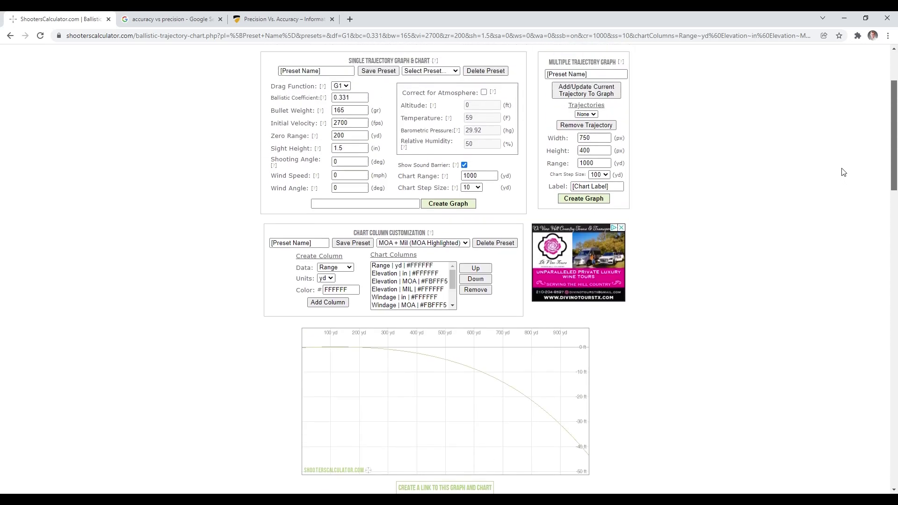
scroll(862, 281, "down", 10)
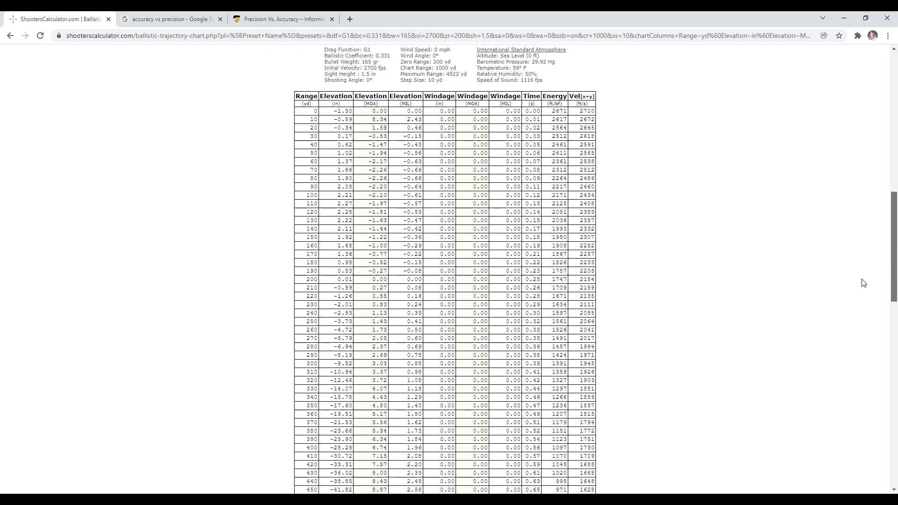
scroll(863, 283, "down", 1)
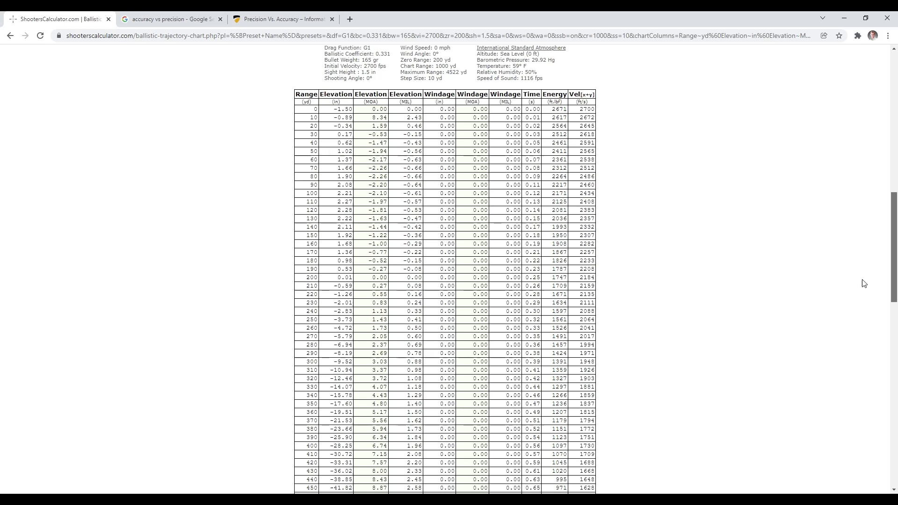
double_click(312, 194)
left_click_drag(321, 200, 356, 198)
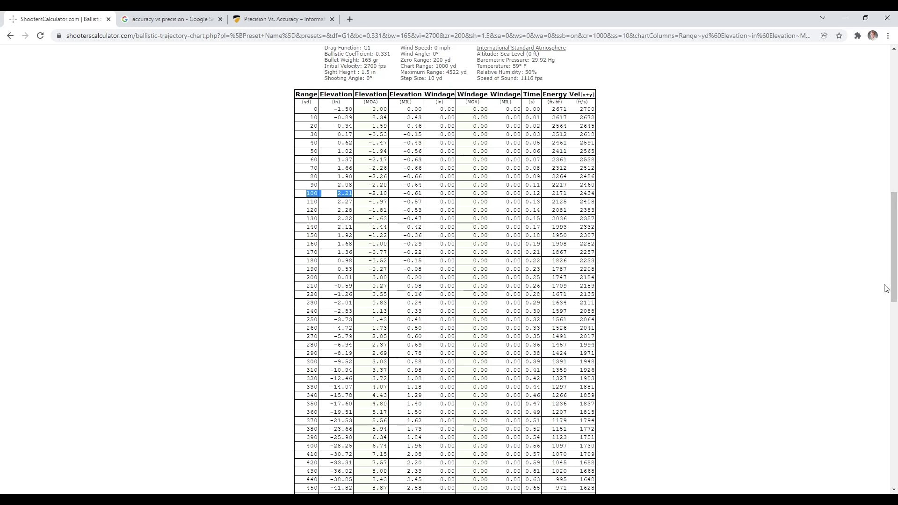
left_click_drag(893, 288, 873, 113)
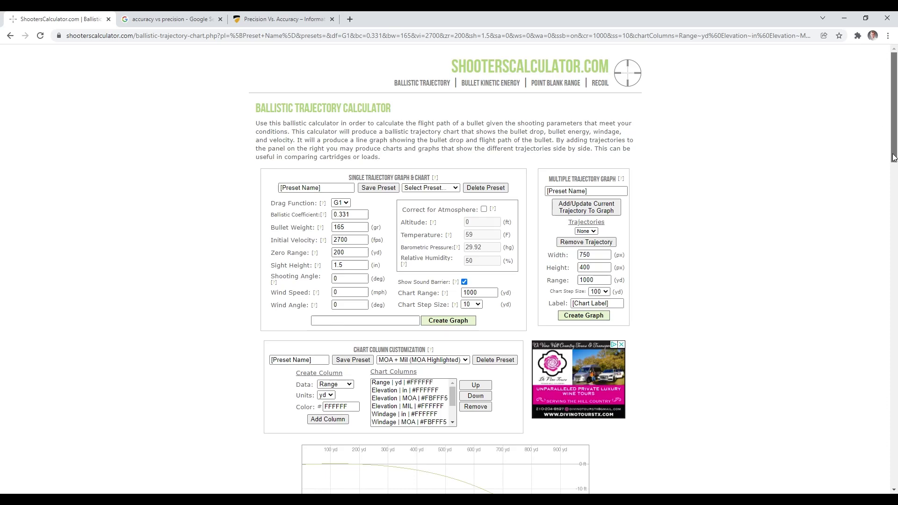
left_click_drag(892, 158, 844, 136)
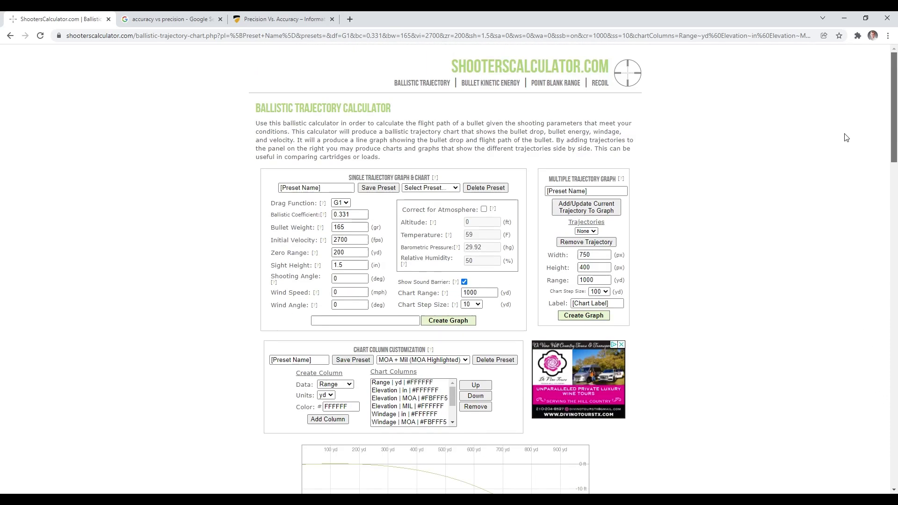